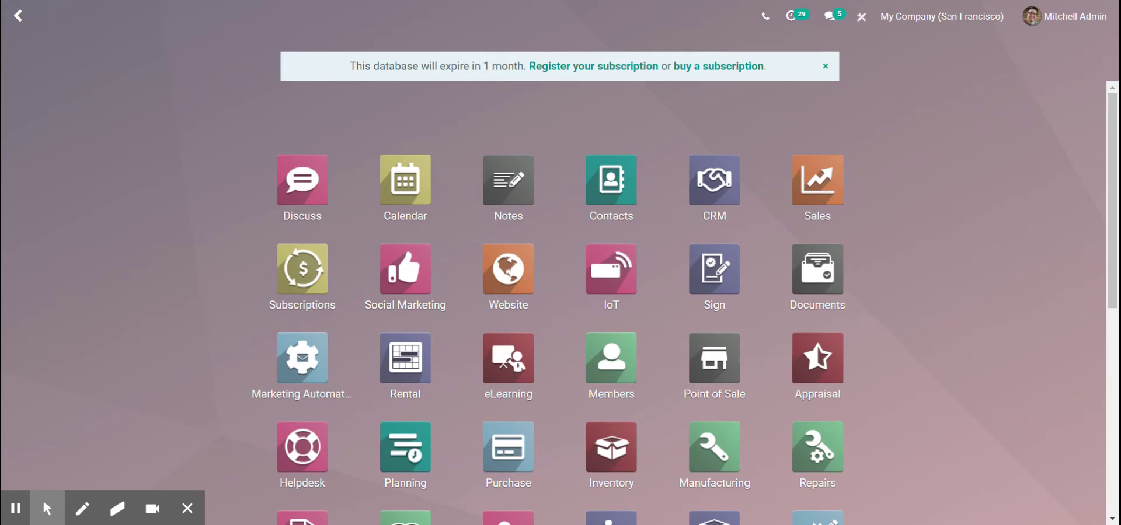
Search the apps for "pur" and open the Purchase app.
text(pru)
key(BackSpace)
key(BackSpace)
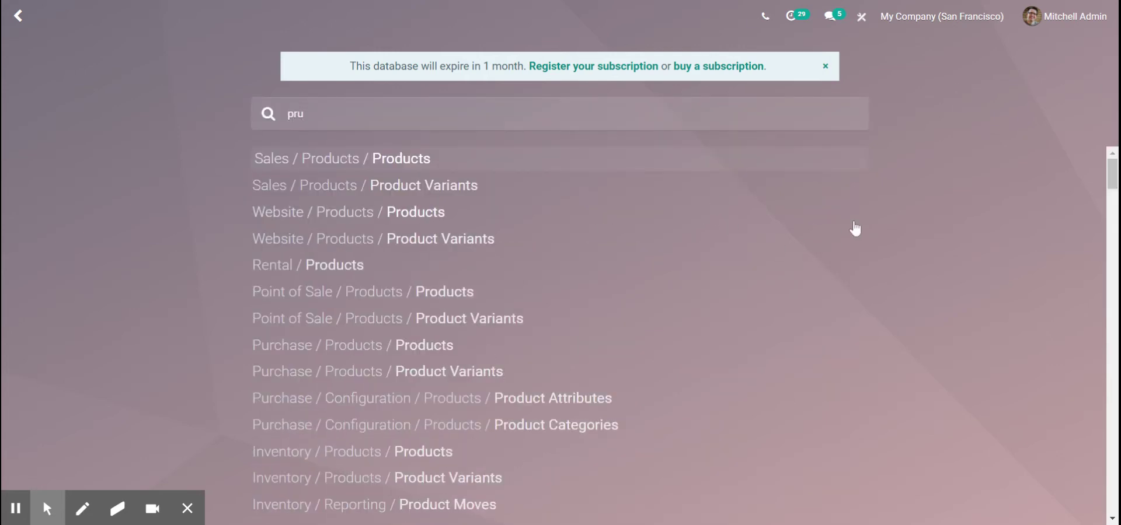
text(ur)
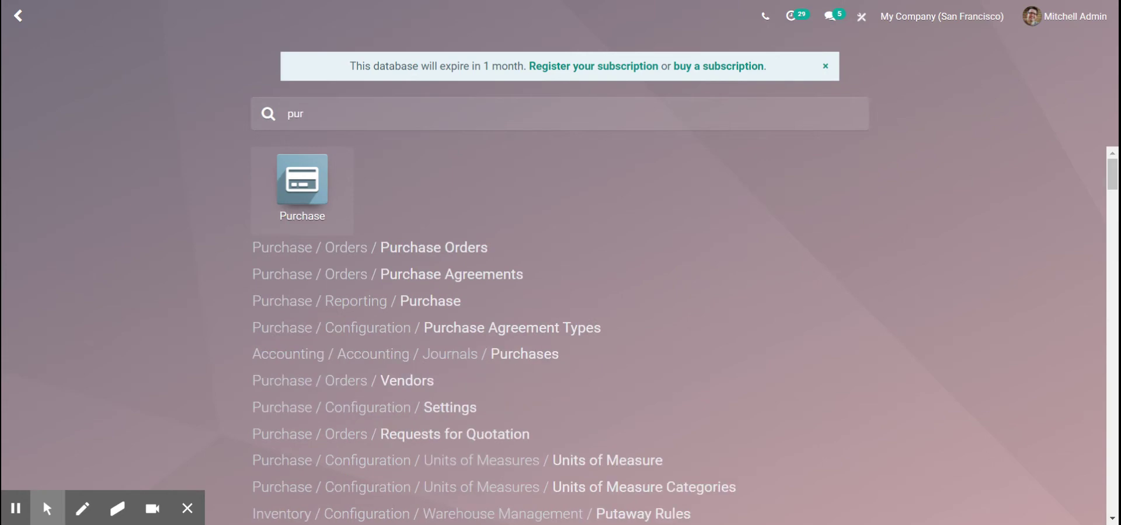
click(281, 188)
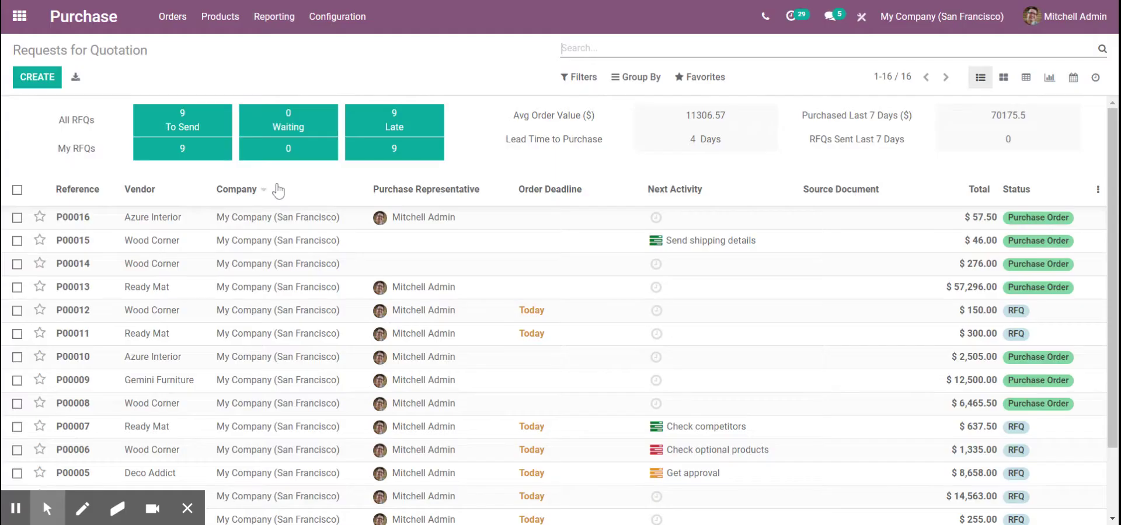
Create a new request for quotation with Azure Interior as the vendor.
click(58, 87)
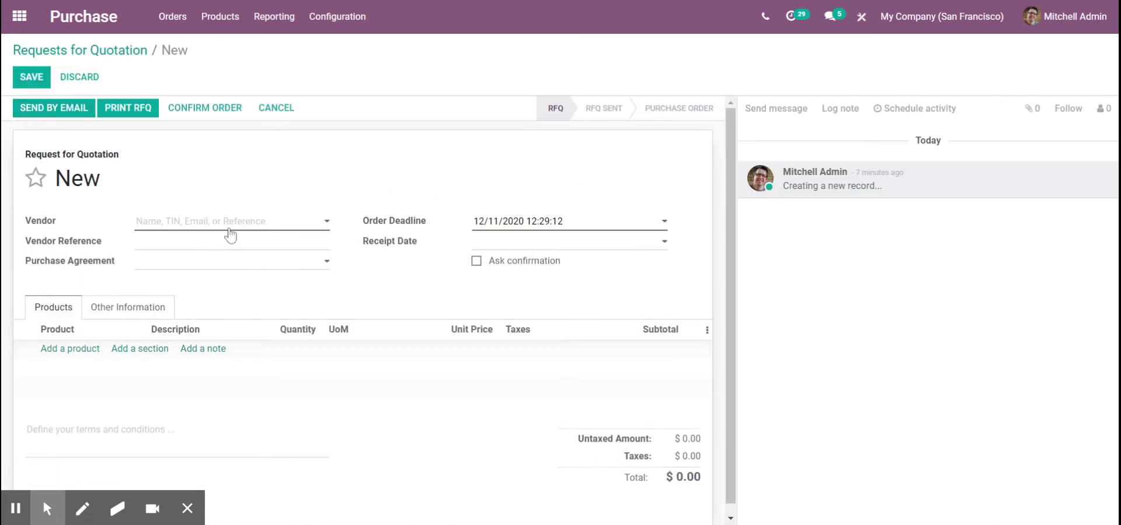
click(231, 235)
click(234, 245)
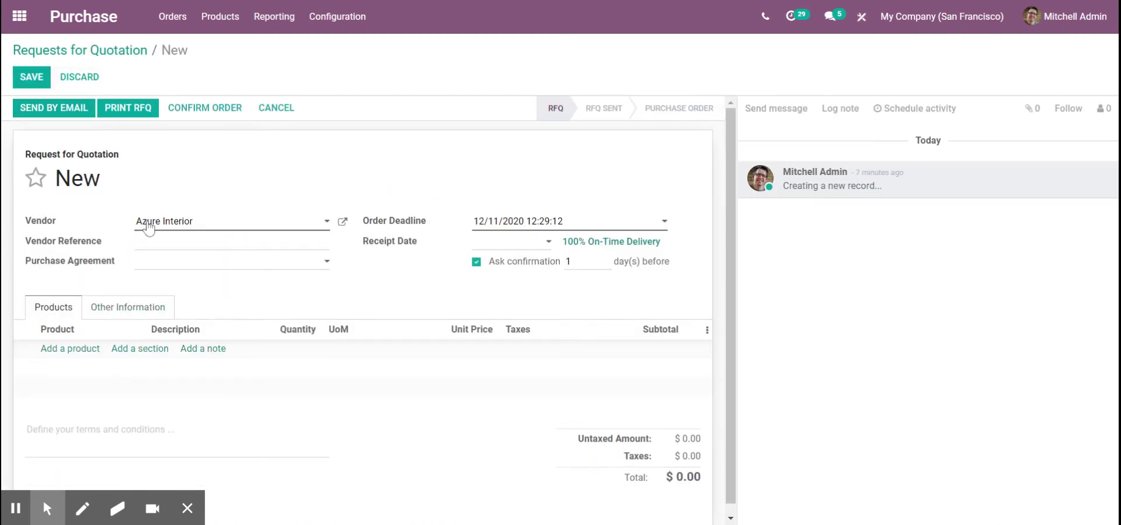
Add a Test Material product line to the request for quotation with a quantity of 5.
click(69, 349)
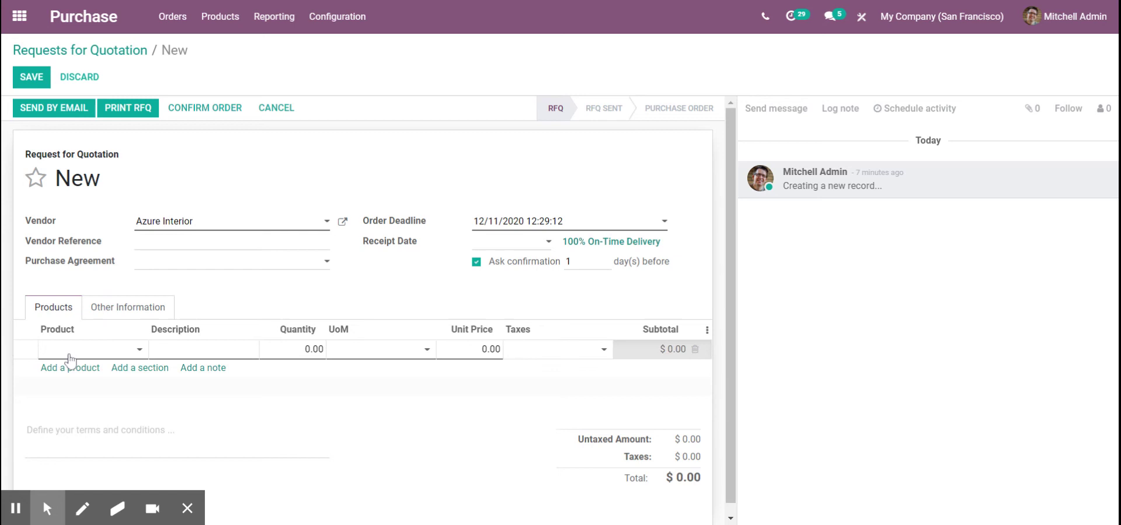
text(test)
click(73, 370)
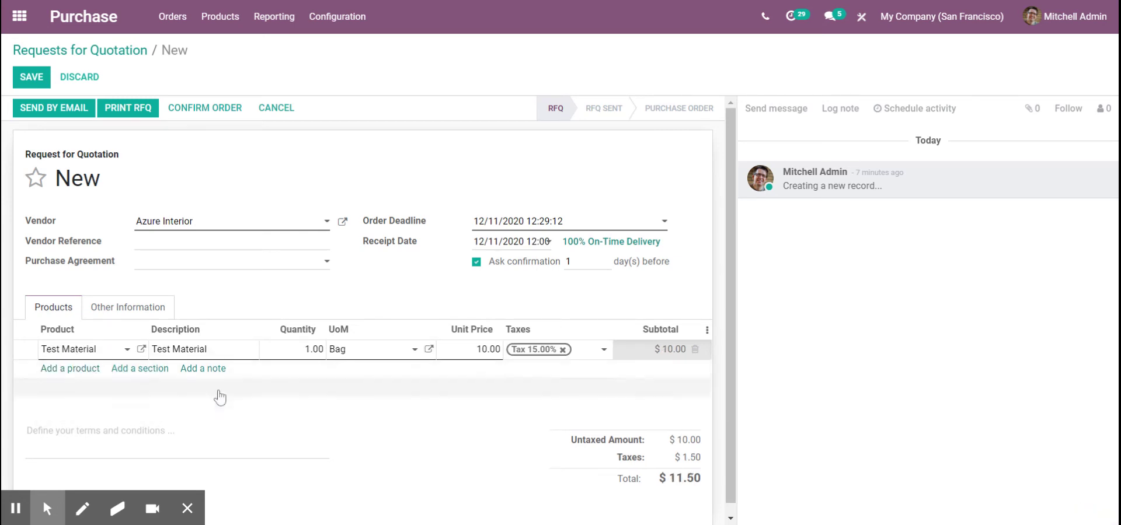
click(295, 359)
text(5)
click(318, 435)
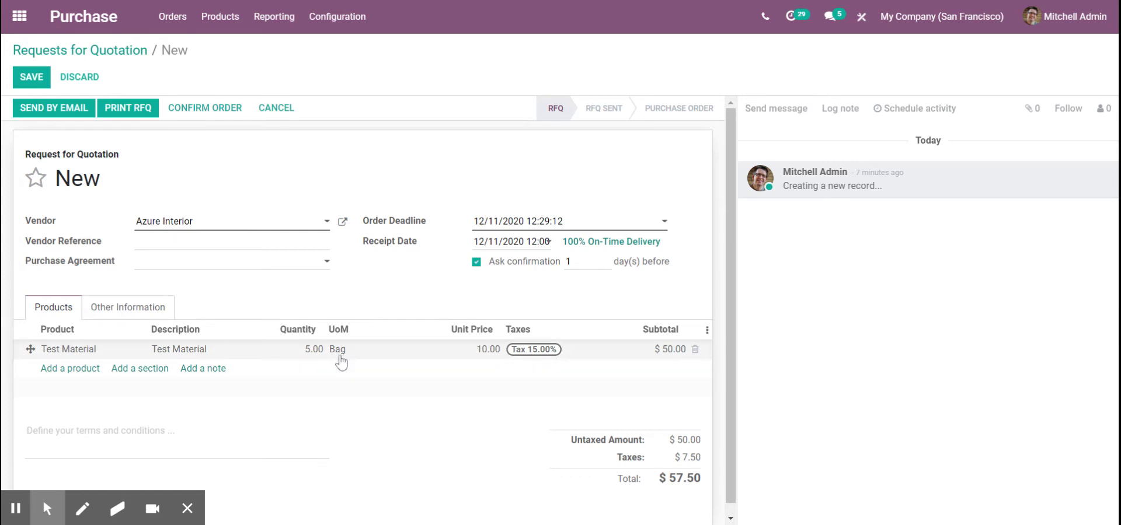
Save the request for quotation and confirm it as a purchase order.
click(34, 83)
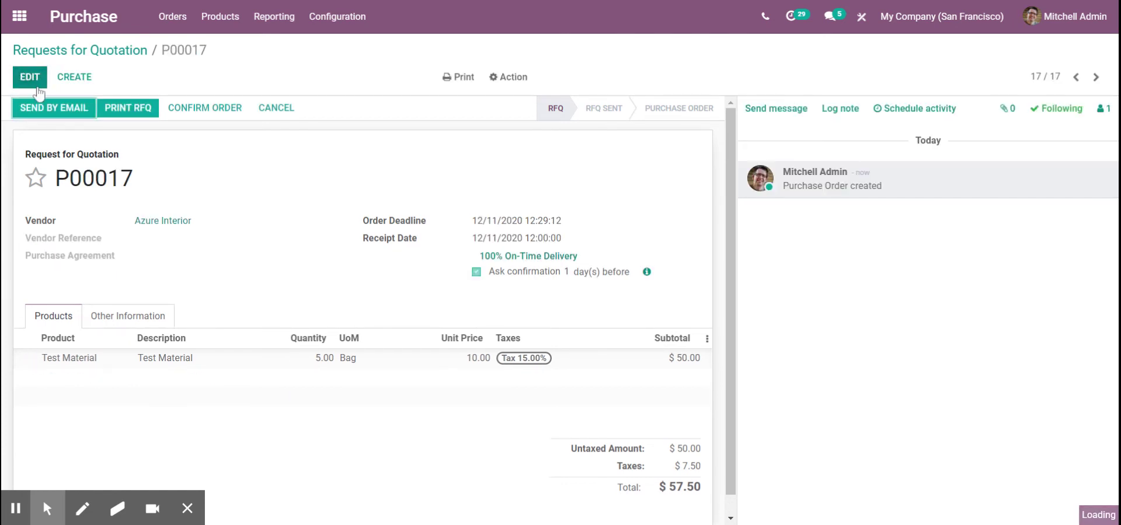
click(76, 110)
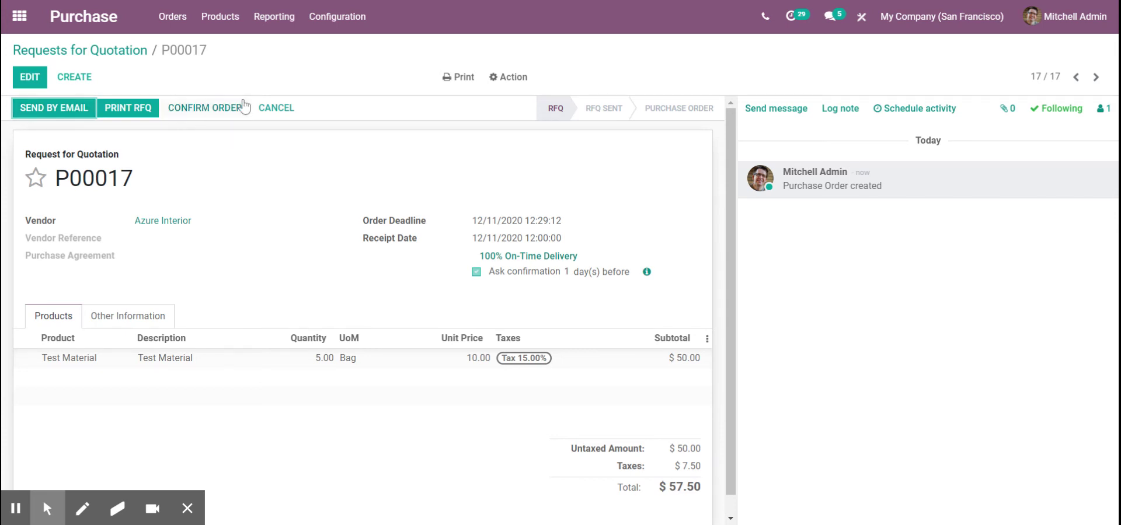
click(210, 117)
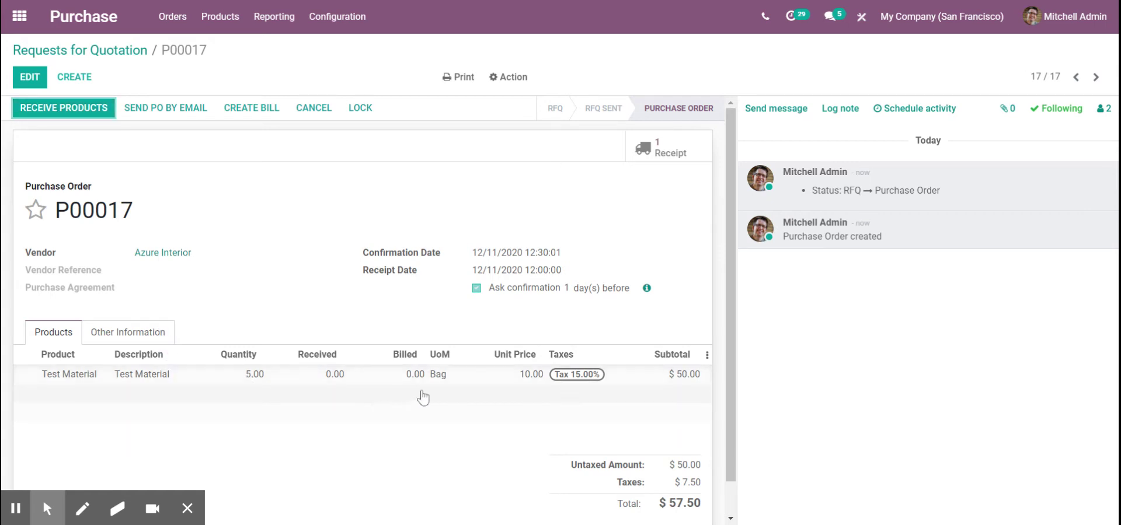
Open the purchase order's receipt, check the demanded quantity of Test Material, and validate the receipt for the full demand.
click(82, 111)
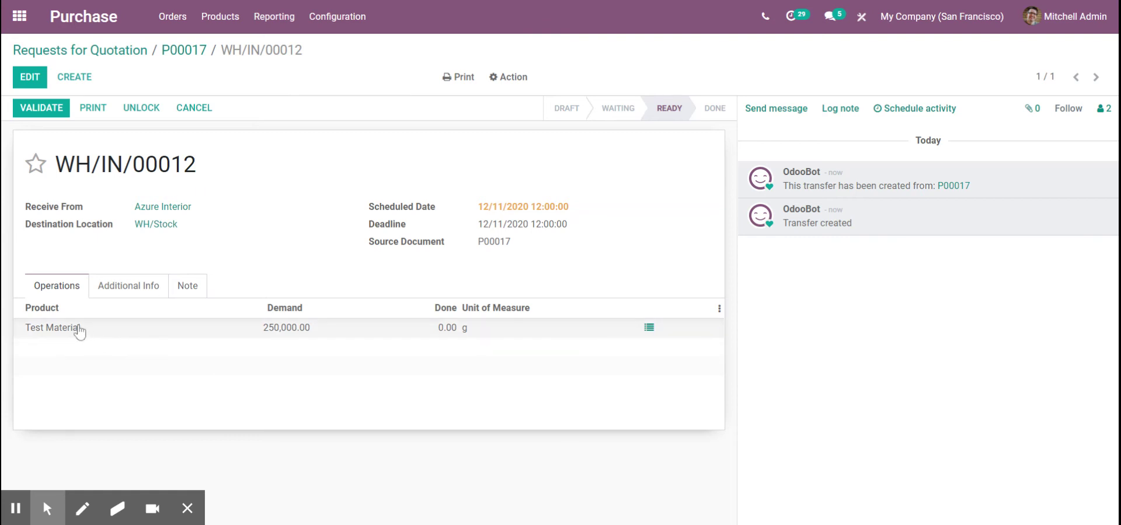
drag(263, 331, 314, 333)
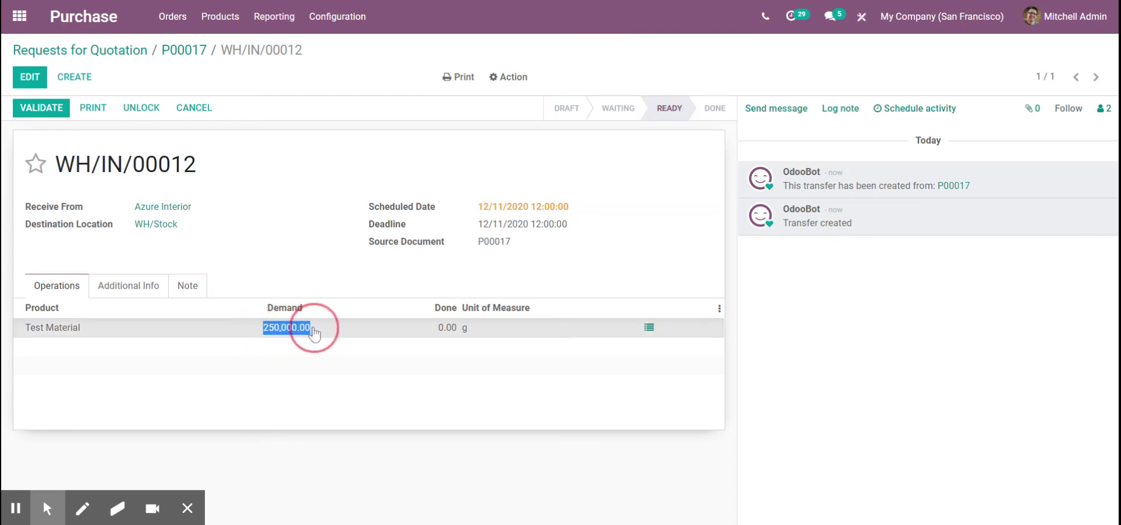
click(234, 238)
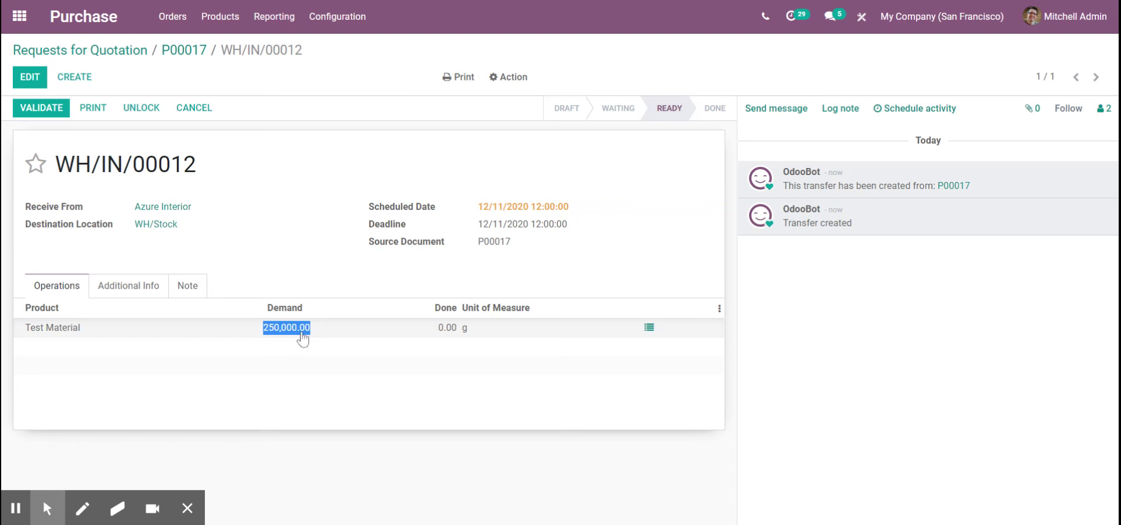
click(41, 107)
click(237, 145)
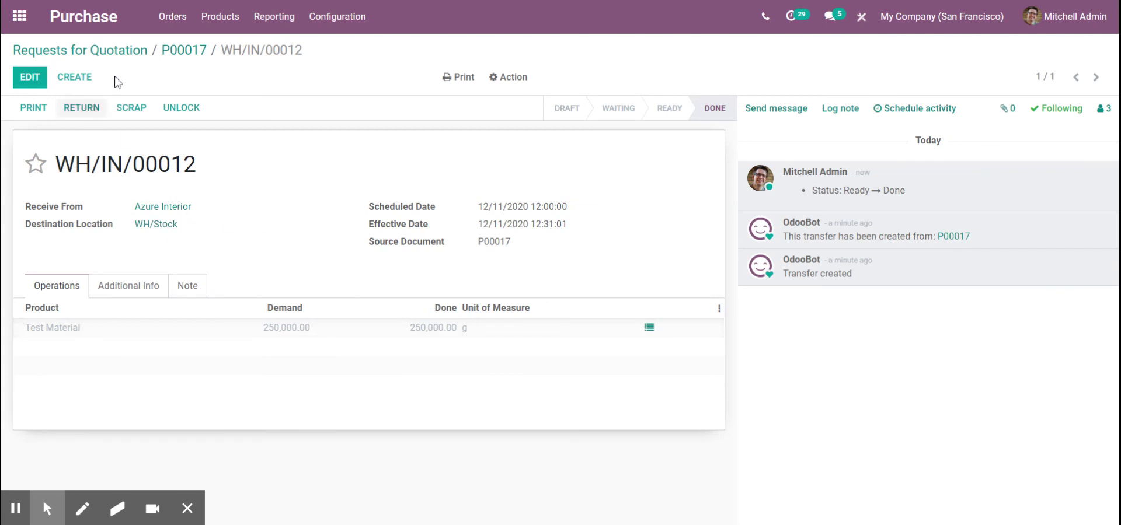
Search the purchasable products for "test" and open the Test Material product.
click(220, 17)
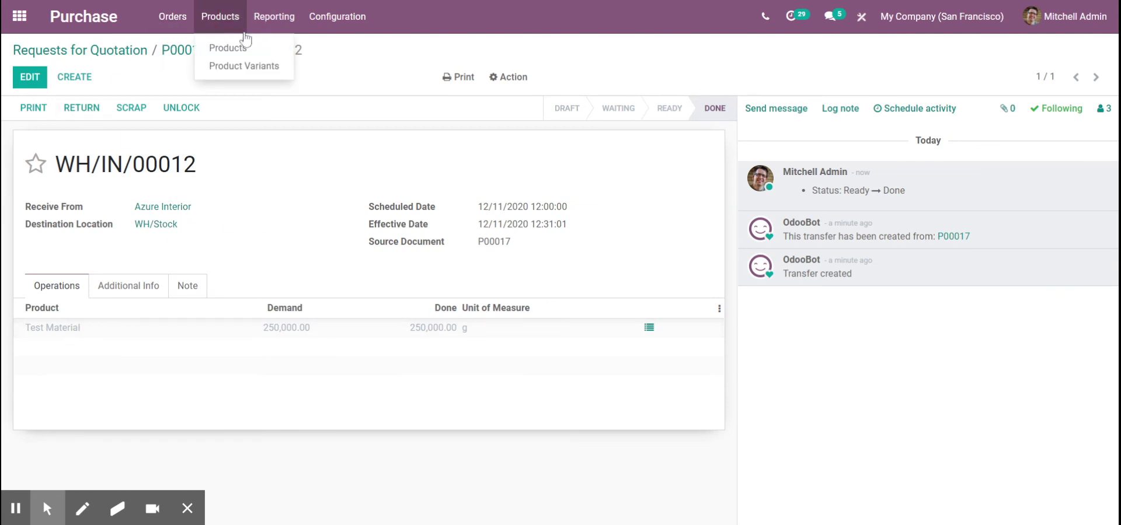
click(222, 48)
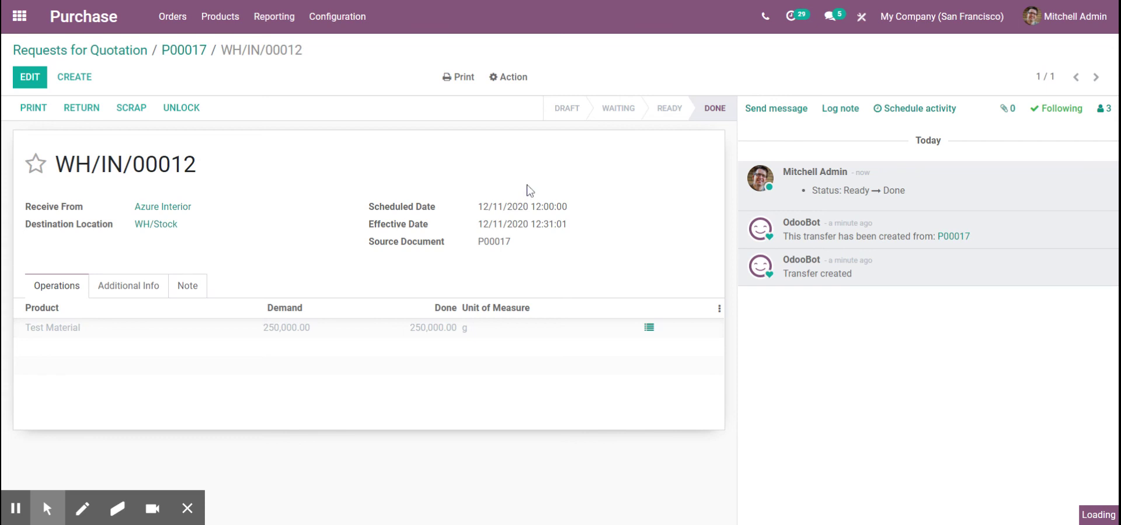
text(test)
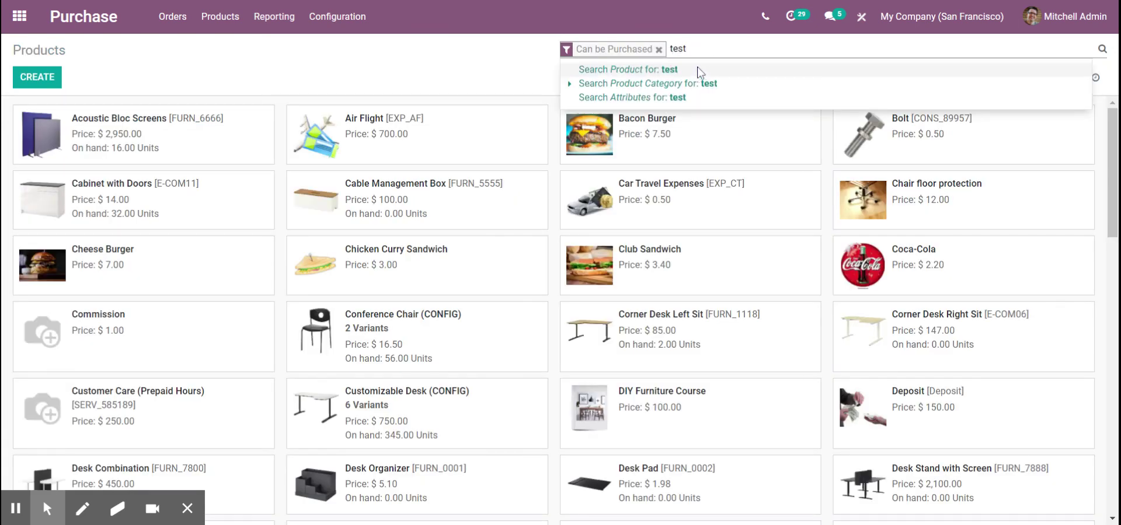
click(696, 68)
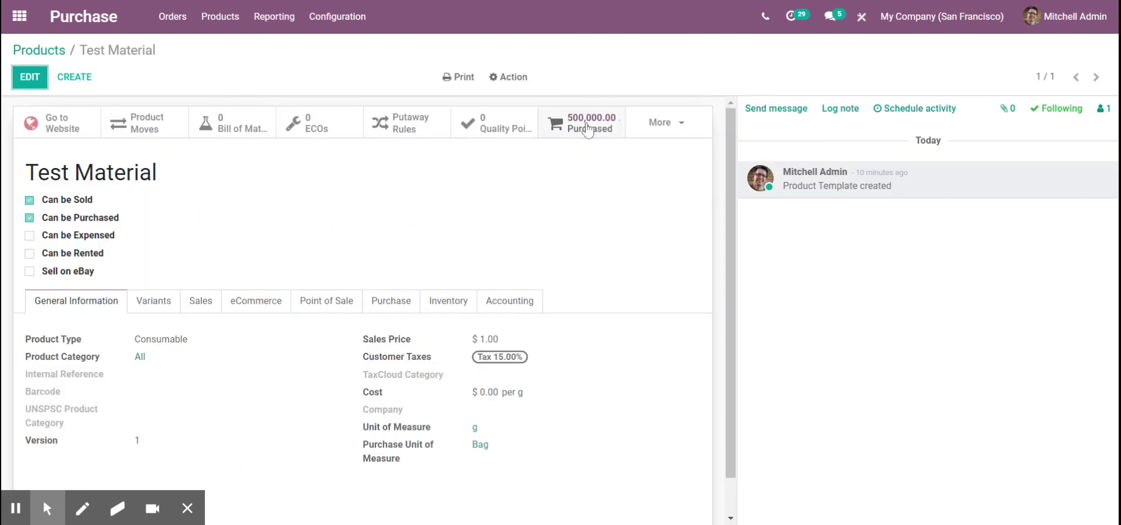
Examine the ordered quantity in Test Material's purchase analysis, then return to the product form.
click(600, 200)
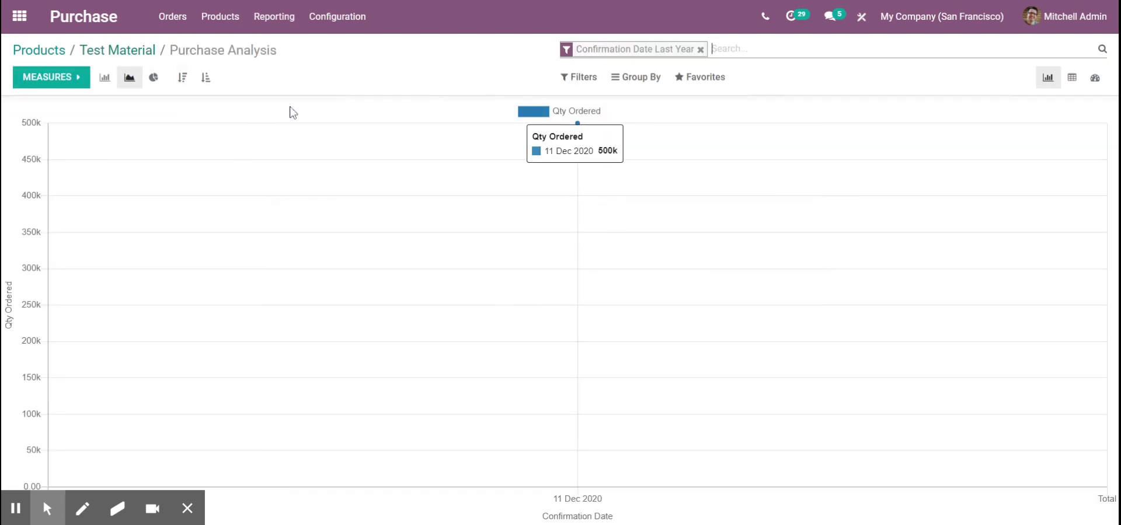
mouse_move(584, 124)
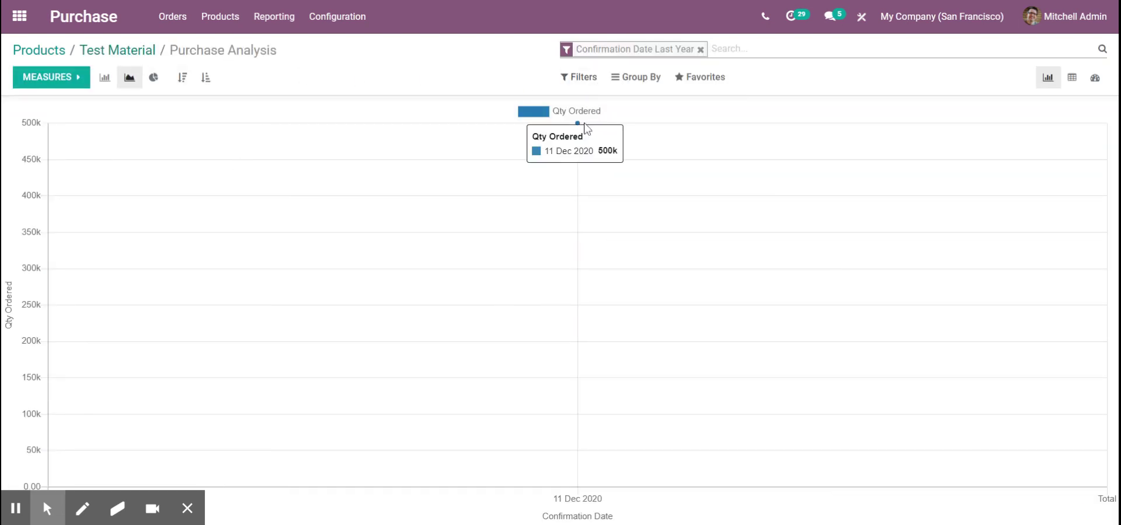
click(130, 54)
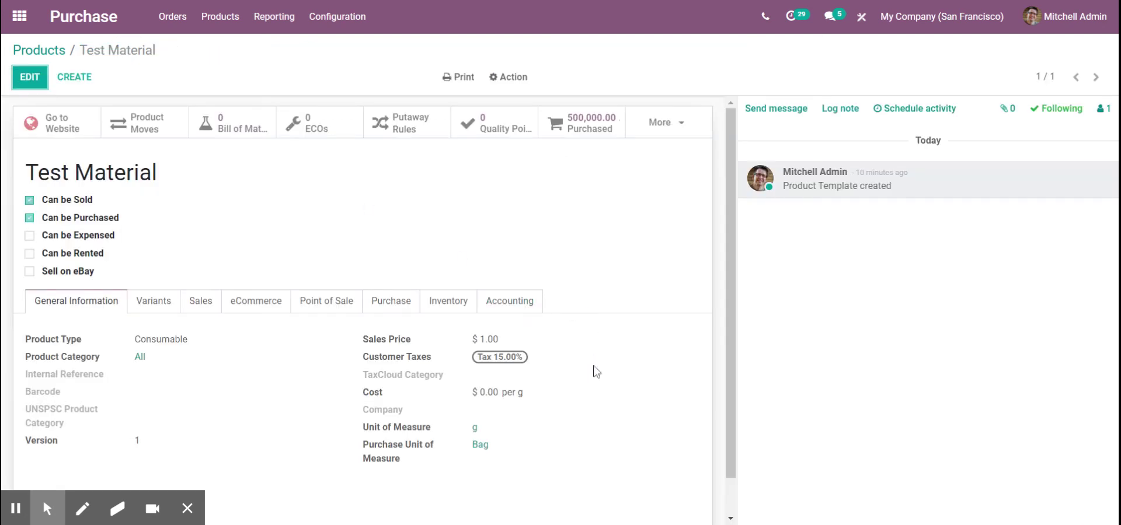
Review the definition of Test Material's purchase unit of measure, Bag, and return to the product form.
scroll(593, 370, down, 1)
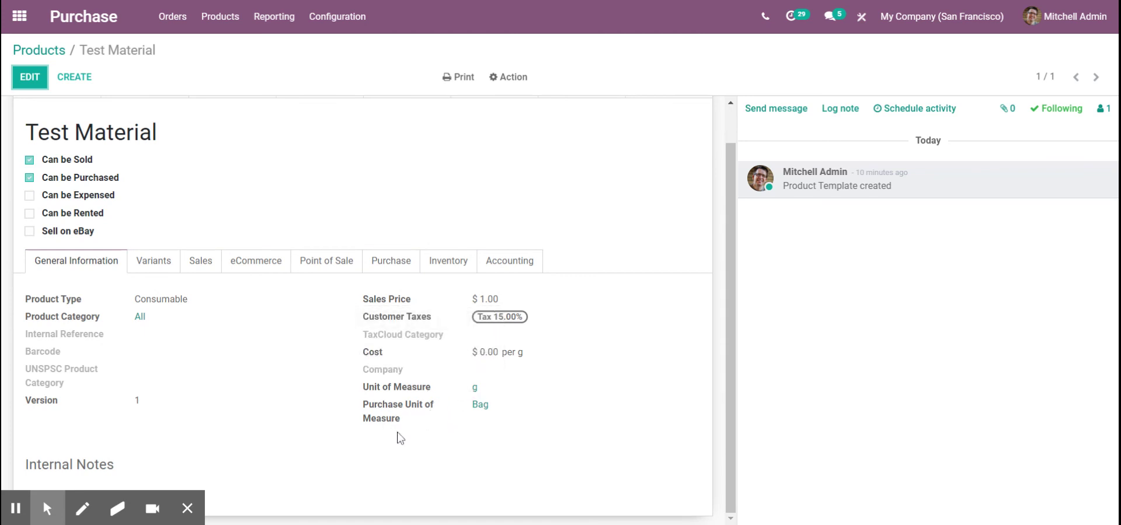
click(482, 408)
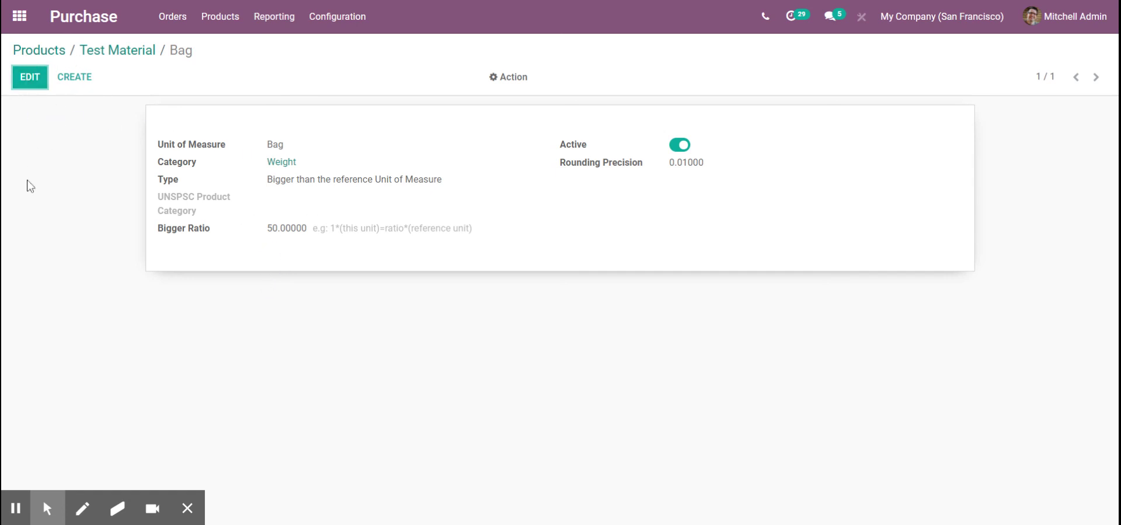
click(85, 51)
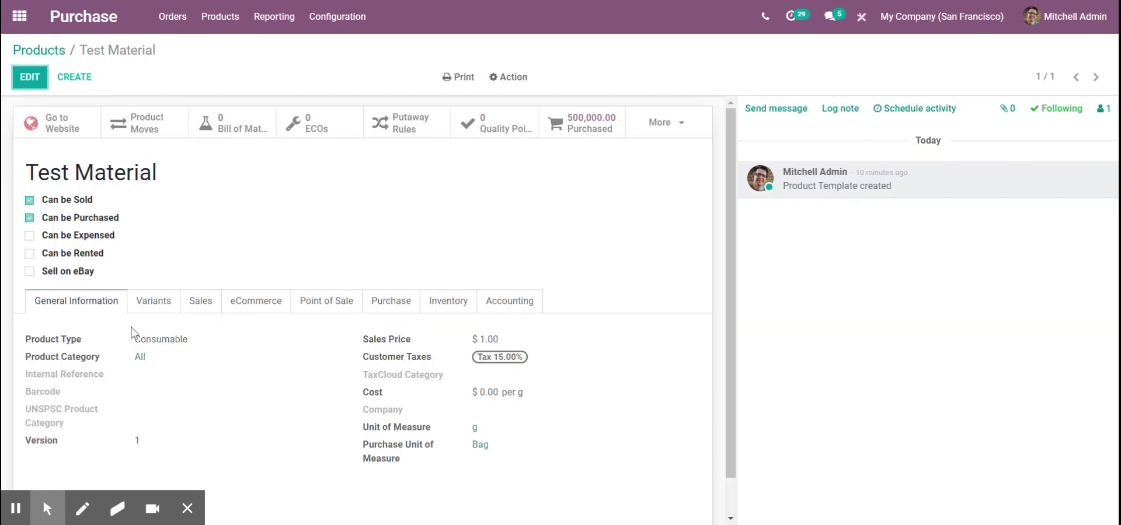
mouse_move(144, 498)
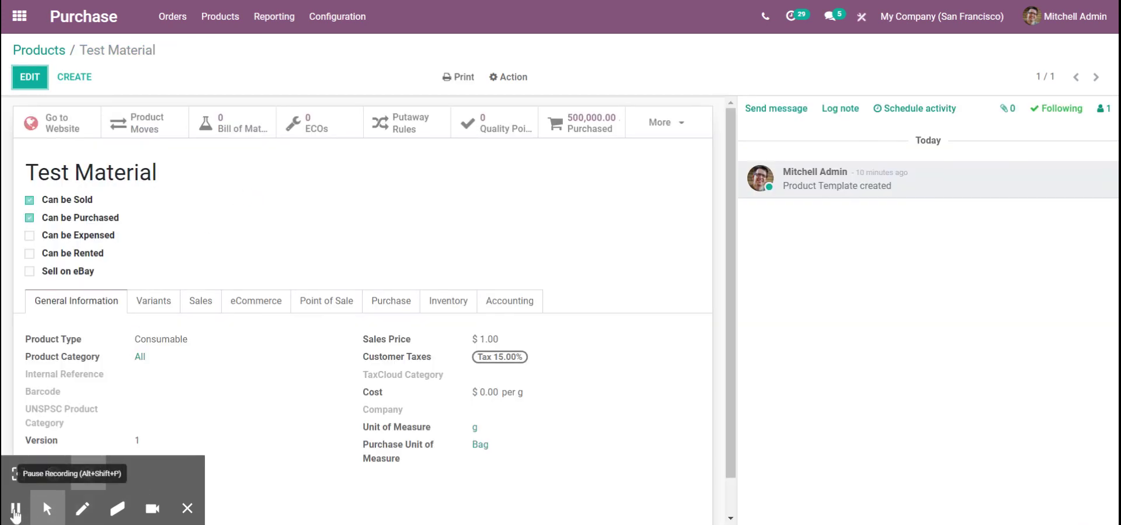